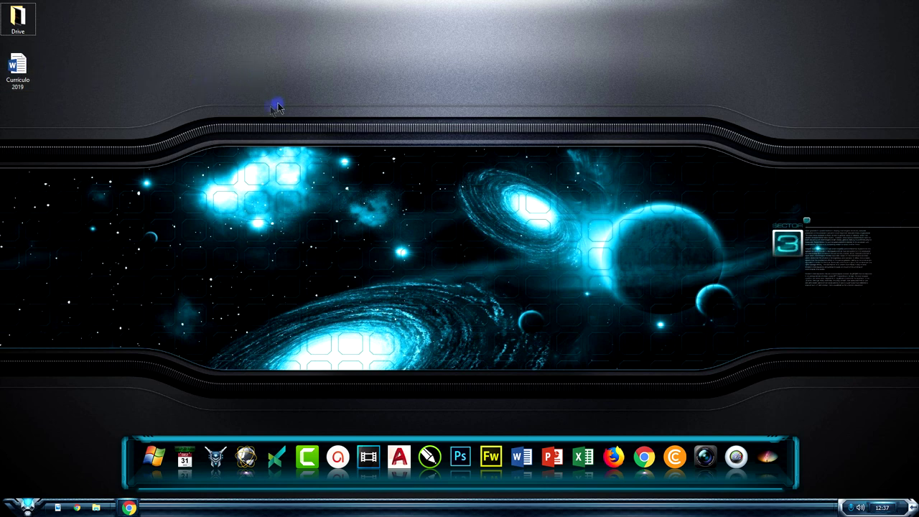
- Move the Currículo 2019 icon to the top centre of the desktop and open it in Word
drag(13, 72, 455, 117)
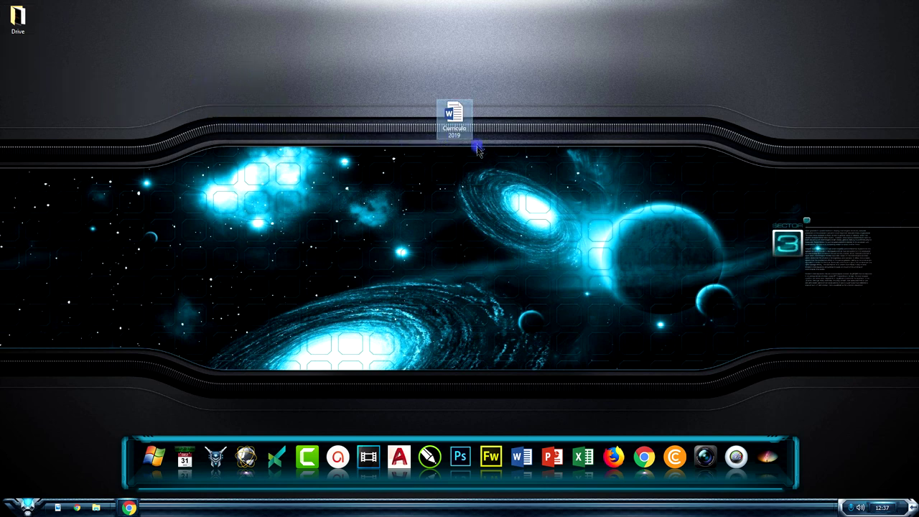
double_click(457, 115)
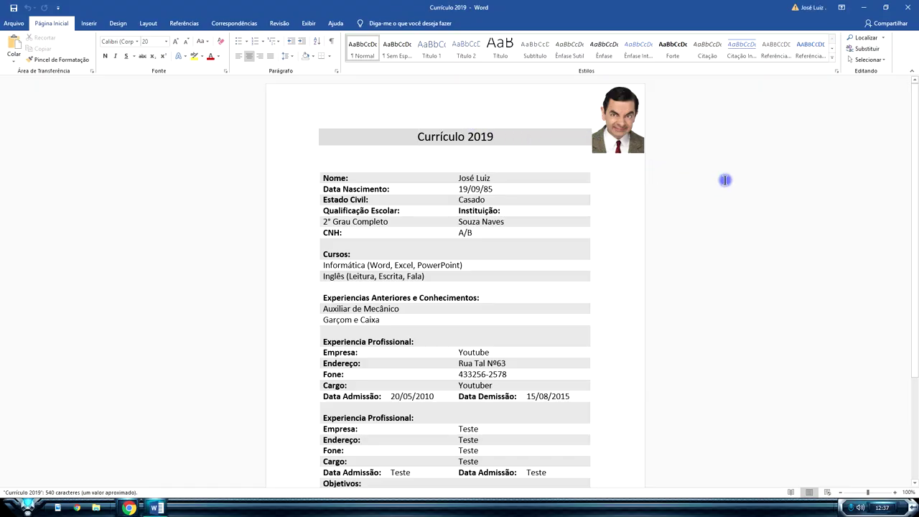
- Replace the last letter of the name entry in the table's first row with 'z'
click(723, 180)
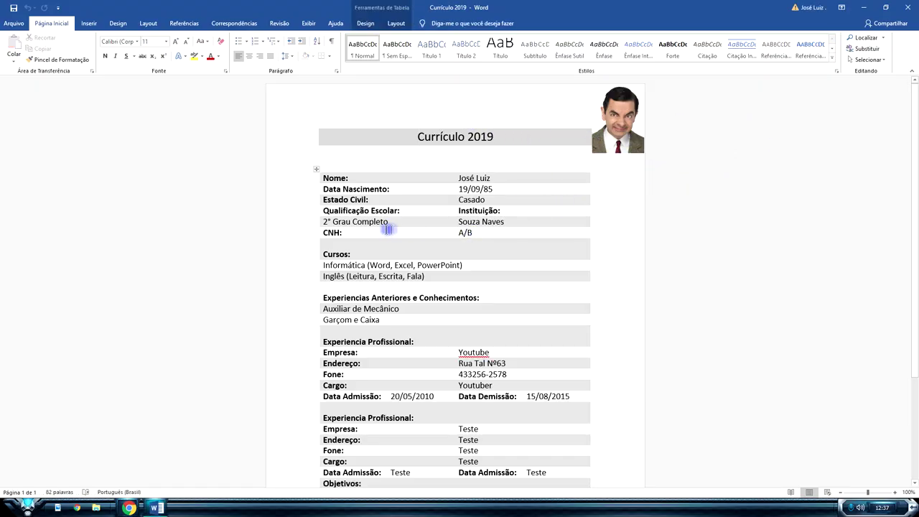
click(511, 181)
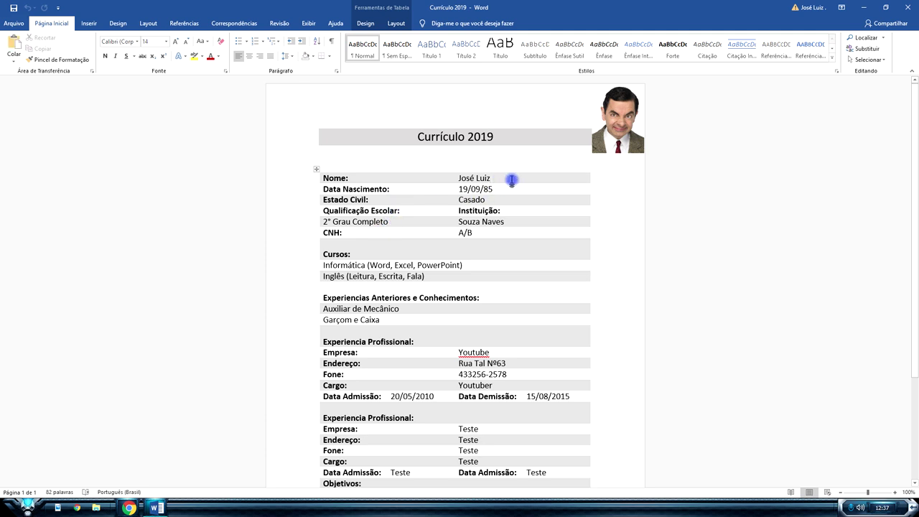
key(BackSpace)
text(z)
- Delete all the résumé content, then undo to restore it and clear the selection
key(ctrl+a)
key(Delete)
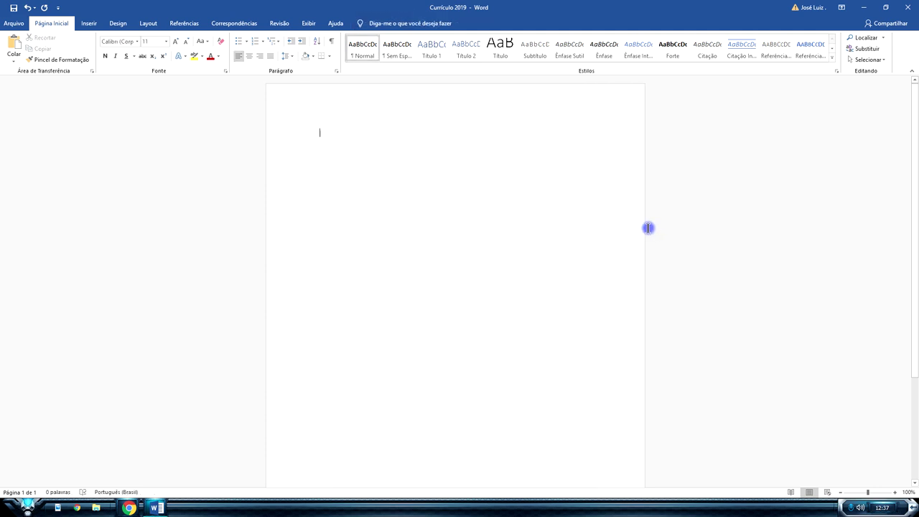
key(ctrl+z)
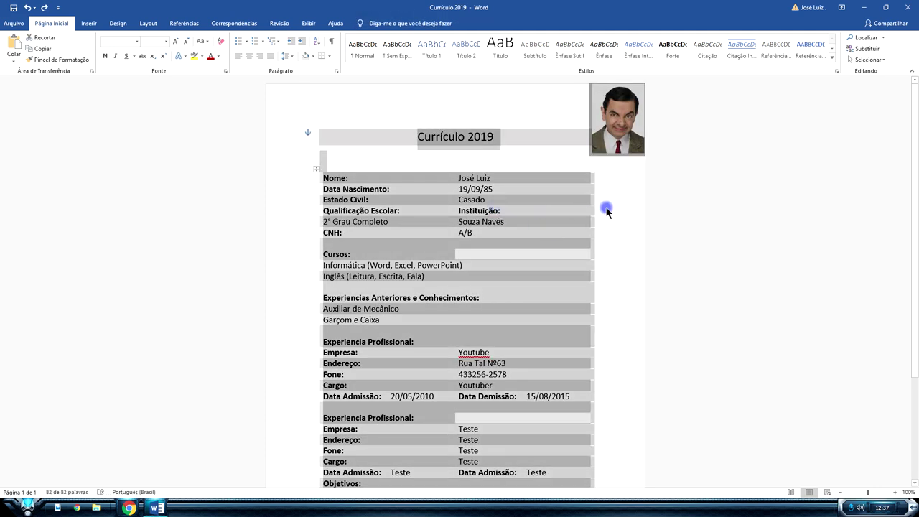
click(605, 210)
click(778, 159)
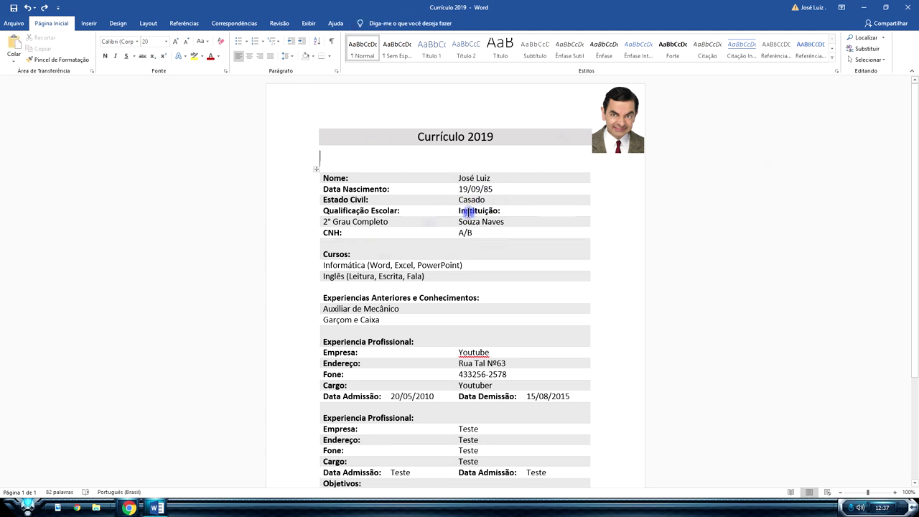
click(36, 59)
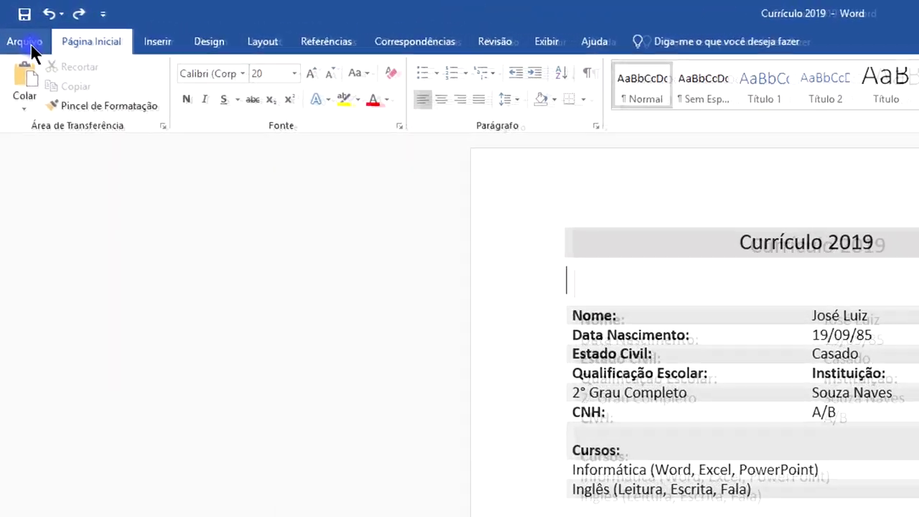
- Bring up the Save As dialog in the desktop folder, then cancel it
click(14, 23)
click(64, 225)
click(275, 344)
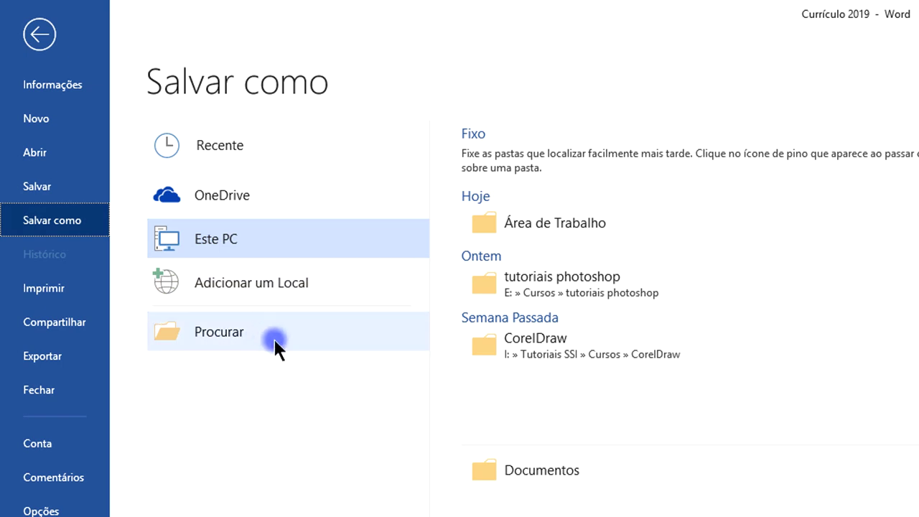
click(579, 230)
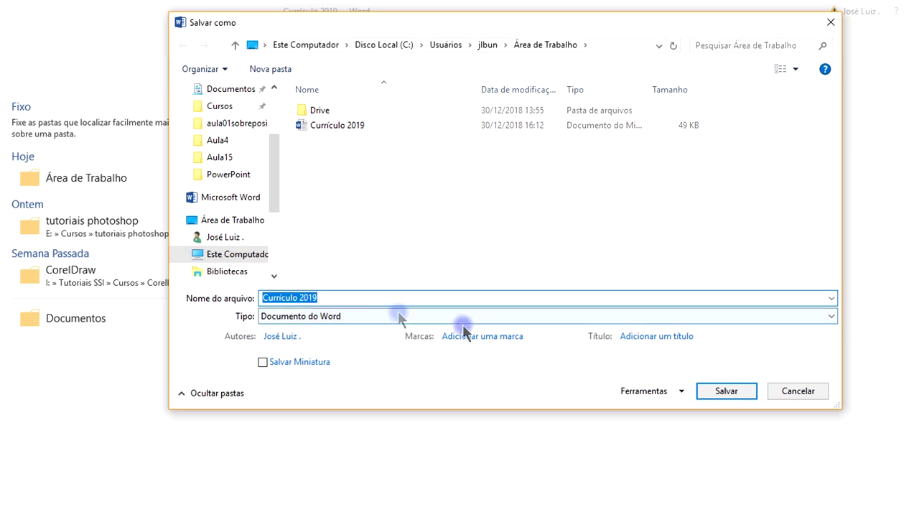
click(805, 393)
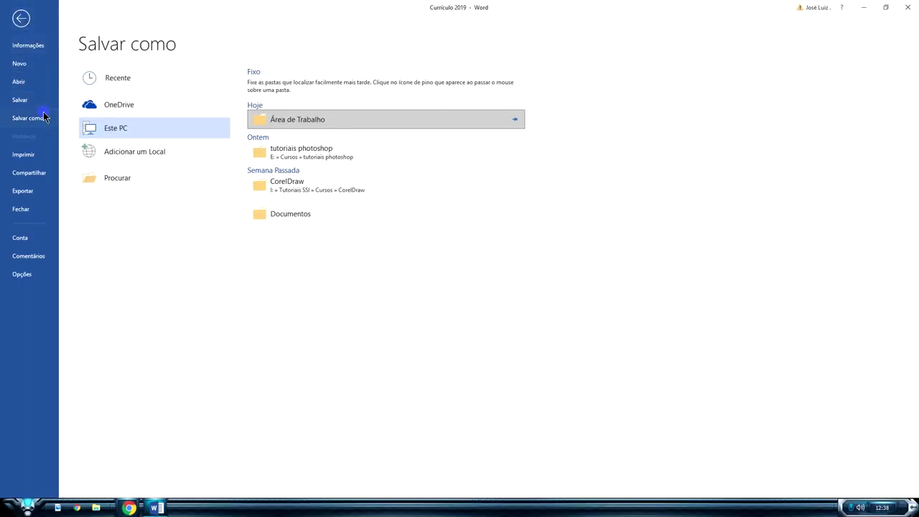
- Save the résumé to the desktop as Currículo 2019 in PDF format
click(312, 120)
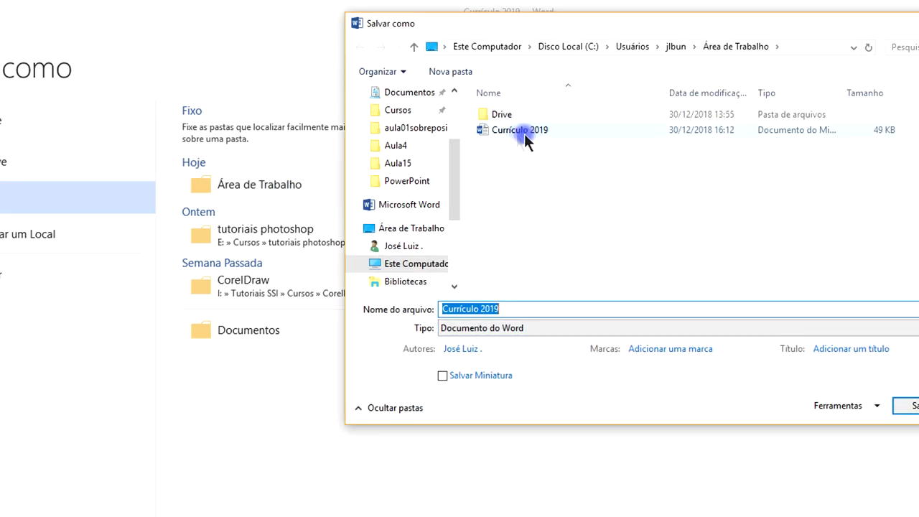
click(752, 328)
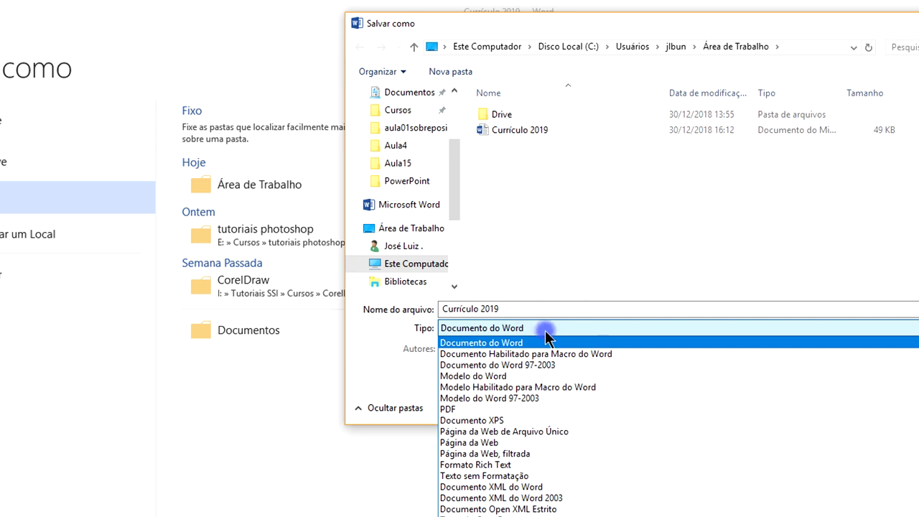
click(464, 410)
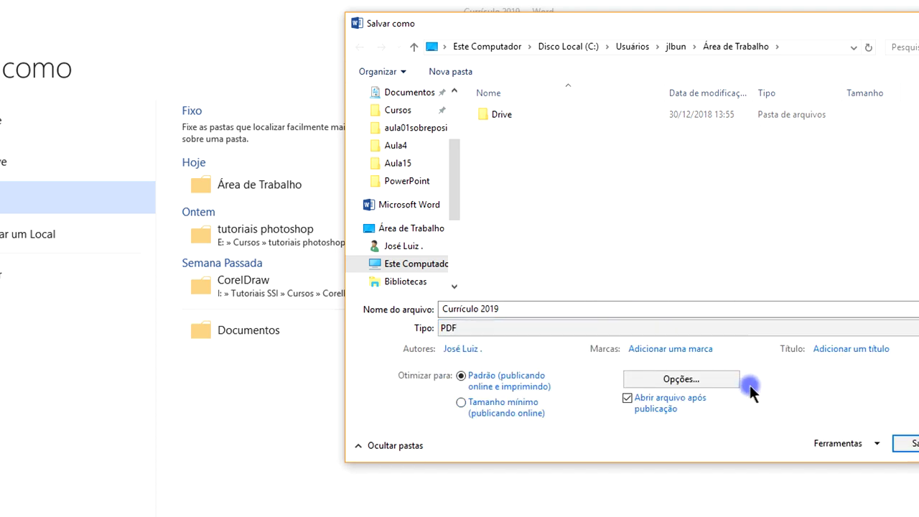
click(901, 427)
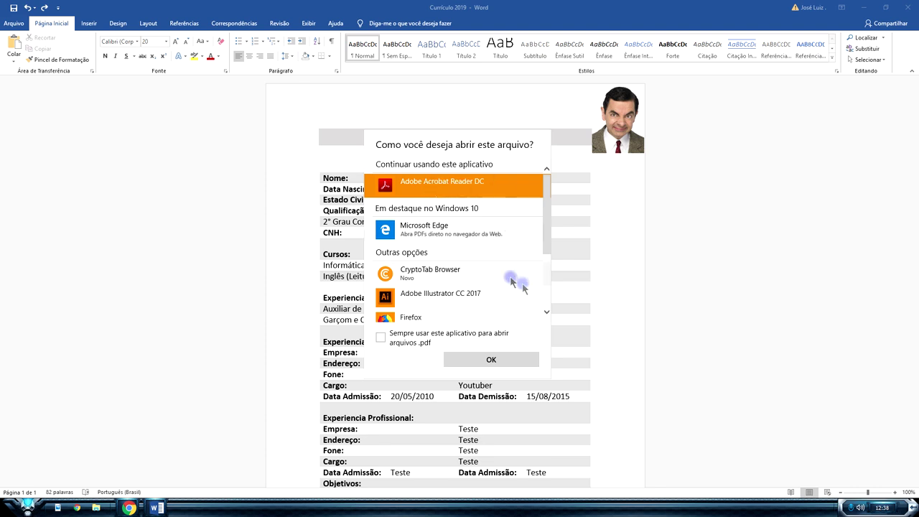
click(496, 359)
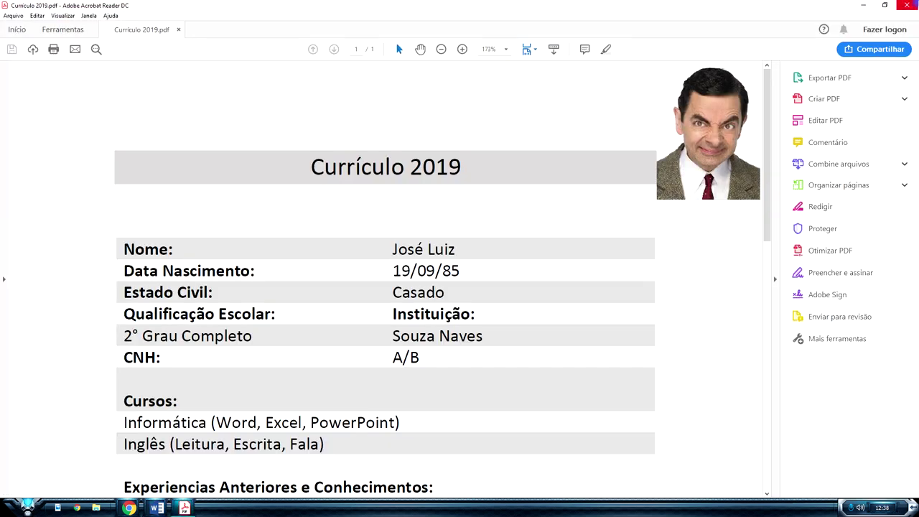
click(460, 250)
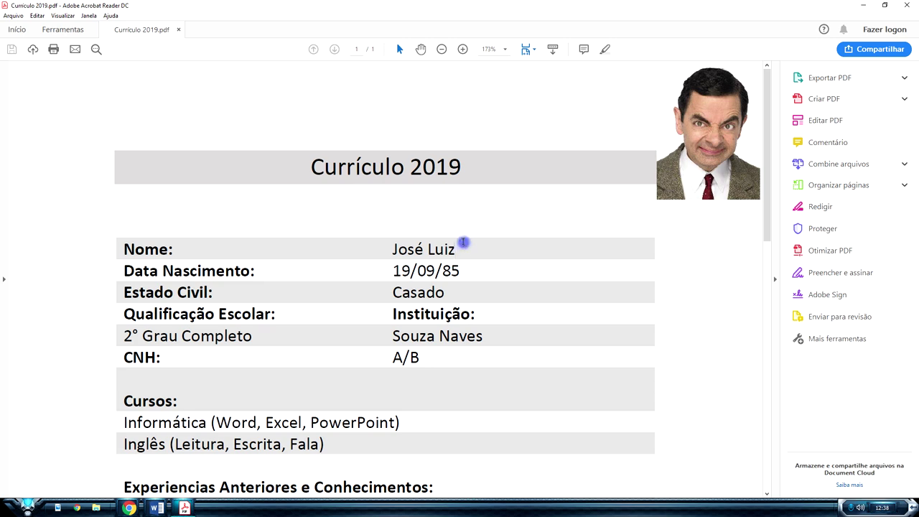
drag(392, 249, 487, 258)
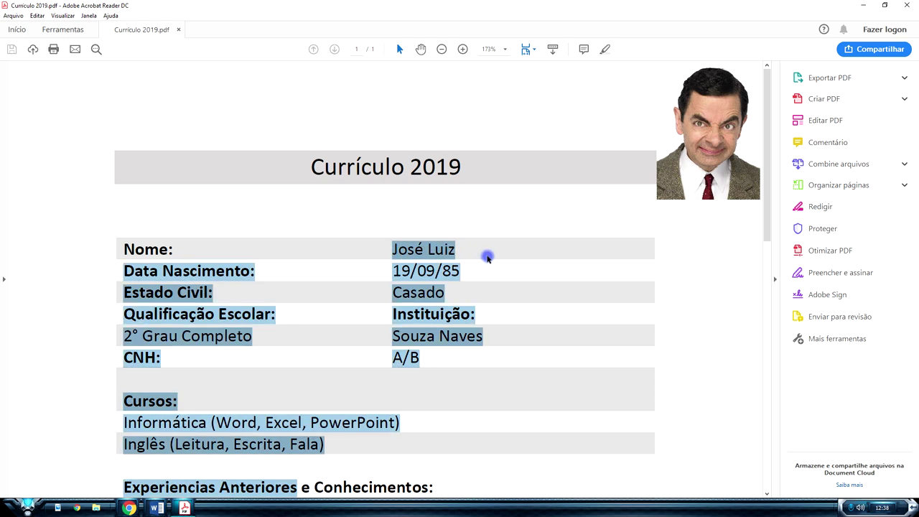
click(425, 245)
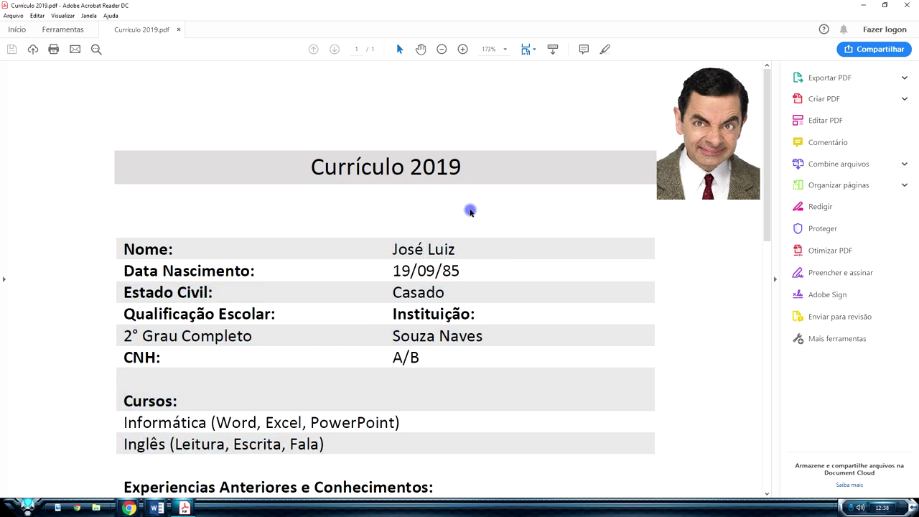
scroll(386, 198, down, 4)
scroll(421, 250, down, 5)
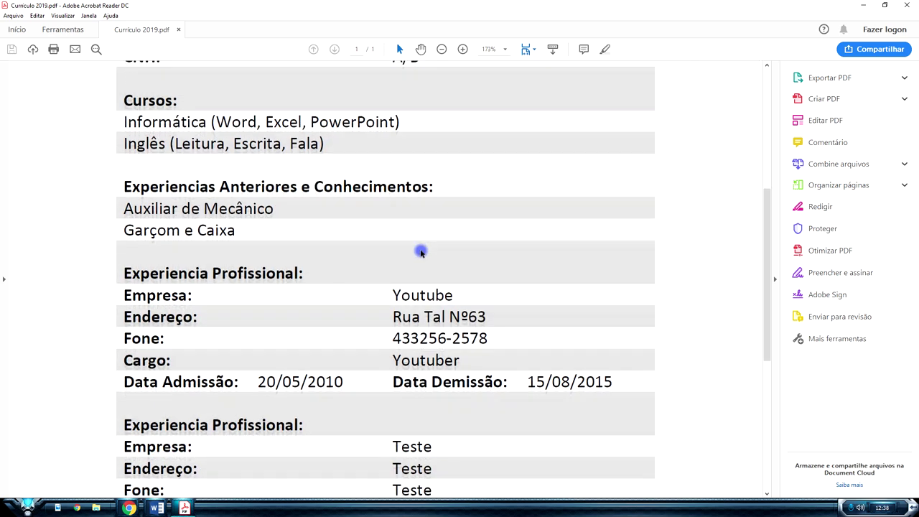
scroll(426, 246, down, 4)
scroll(440, 244, down, 3)
scroll(438, 242, up, 6)
scroll(437, 242, up, 5)
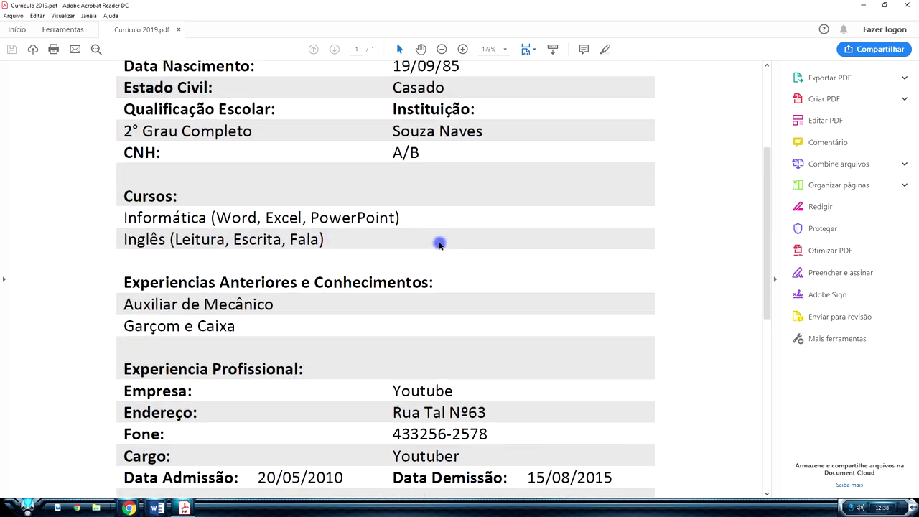
scroll(416, 236, up, 7)
scroll(482, 238, down, 5)
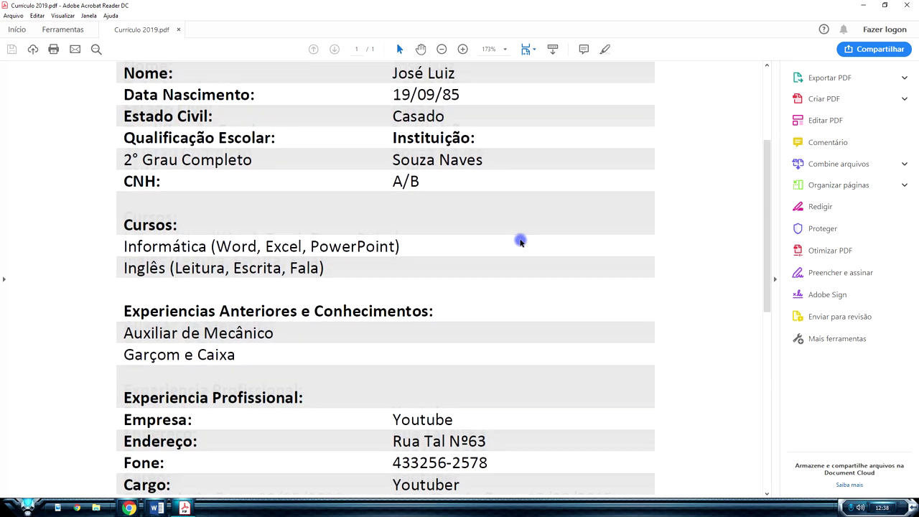
scroll(521, 239, up, 5)
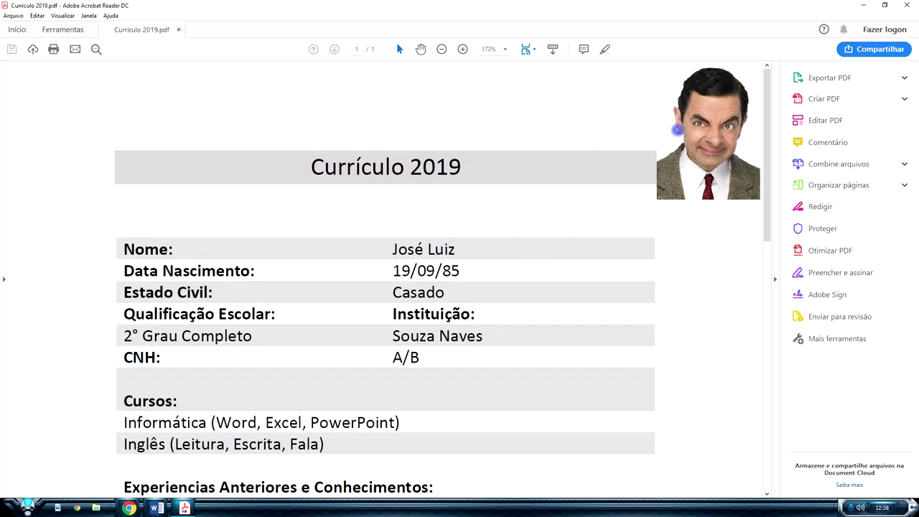
drag(693, 110, 736, 170)
click(691, 184)
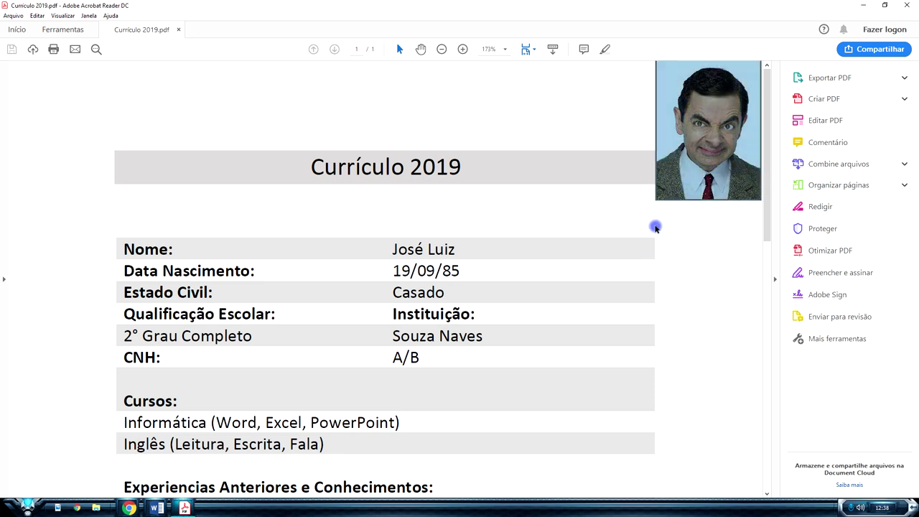
click(507, 129)
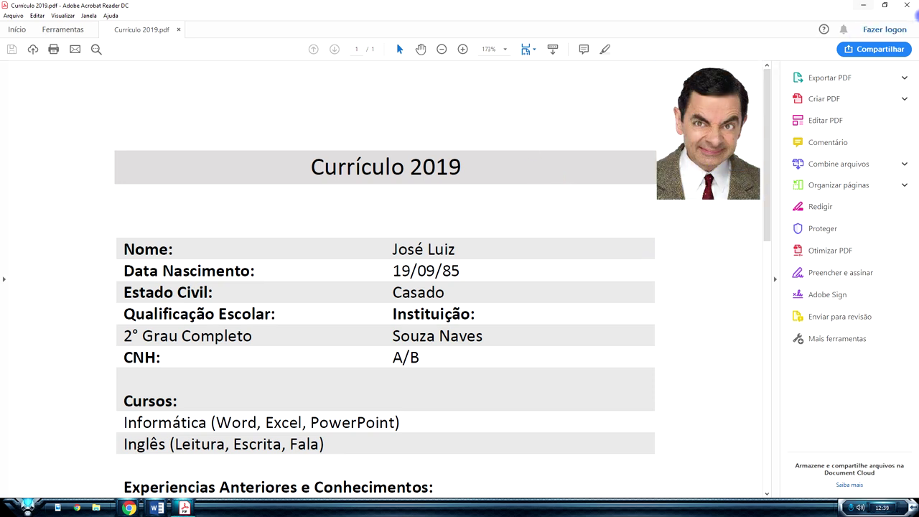
- Close Acrobat Reader and close Word choosing Não Salvar
click(904, 7)
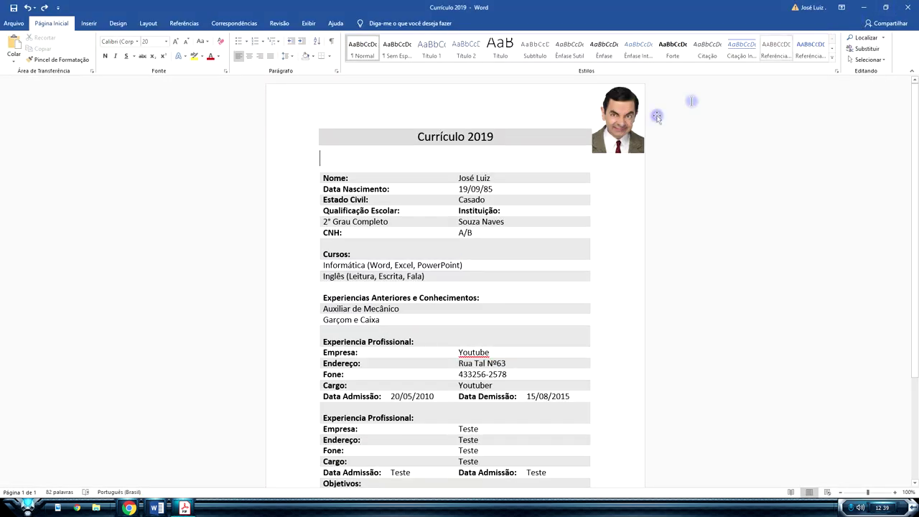
click(907, 7)
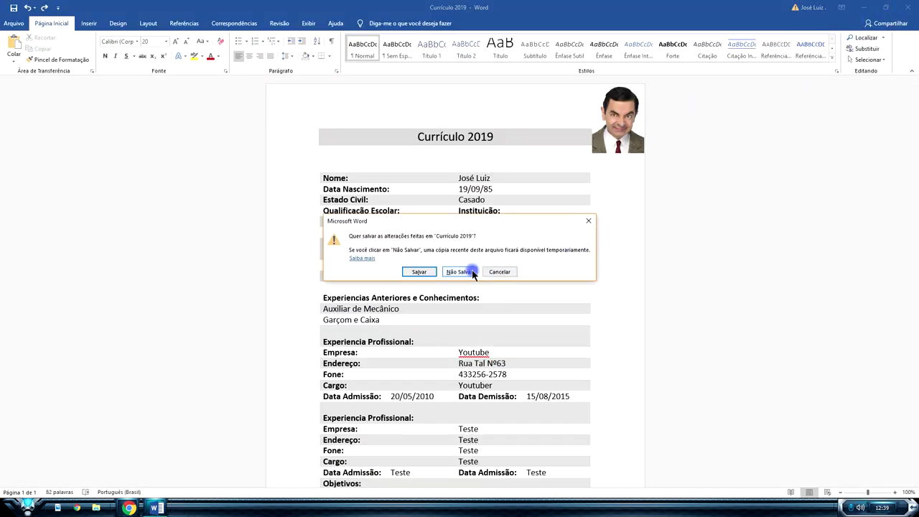
click(470, 271)
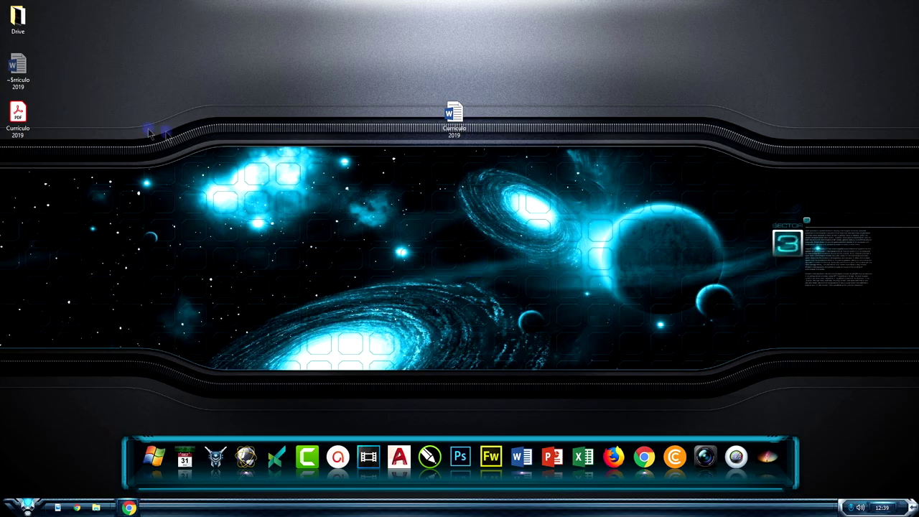
- Place the Word Currículo 2019 icon beside the PDF icon on the desktop
drag(454, 129, 22, 178)
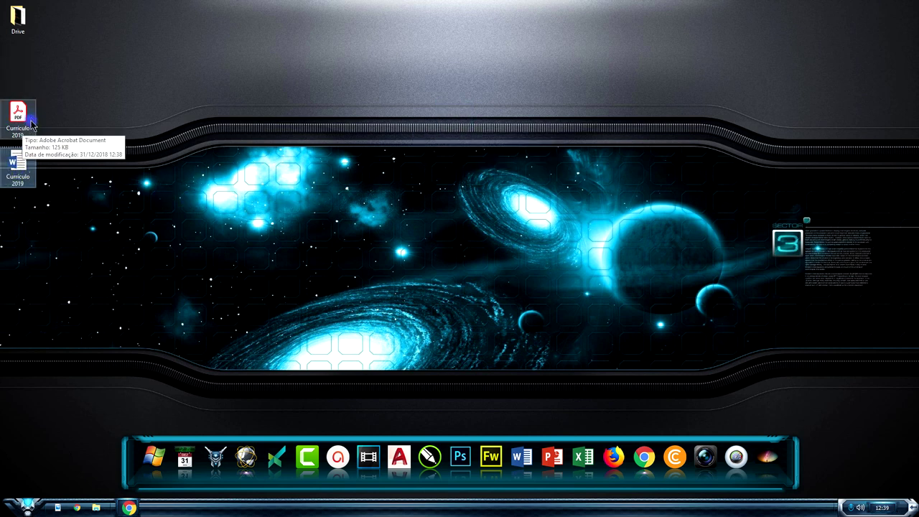
click(111, 114)
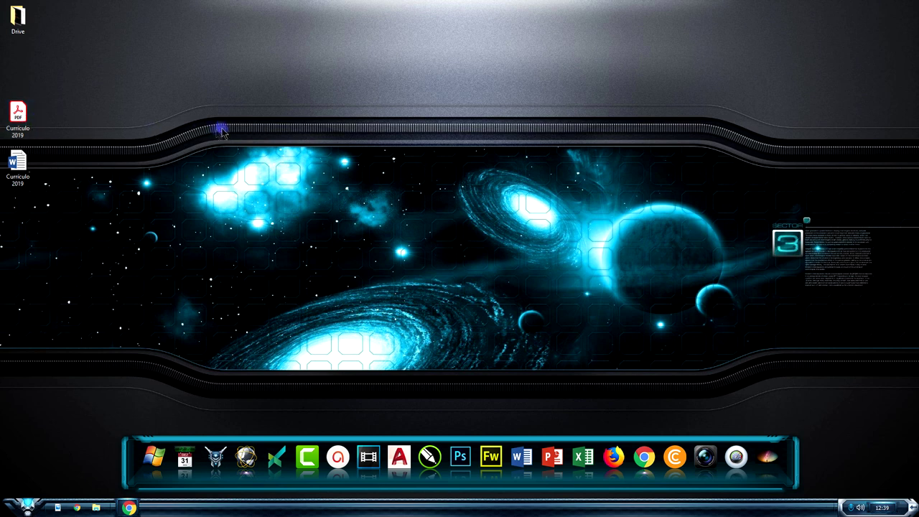
click(25, 117)
drag(18, 164, 51, 122)
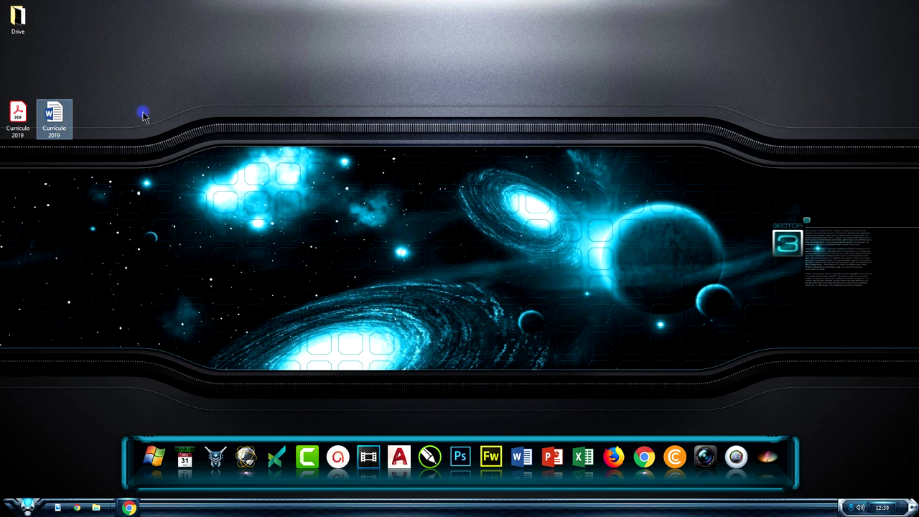
click(89, 140)
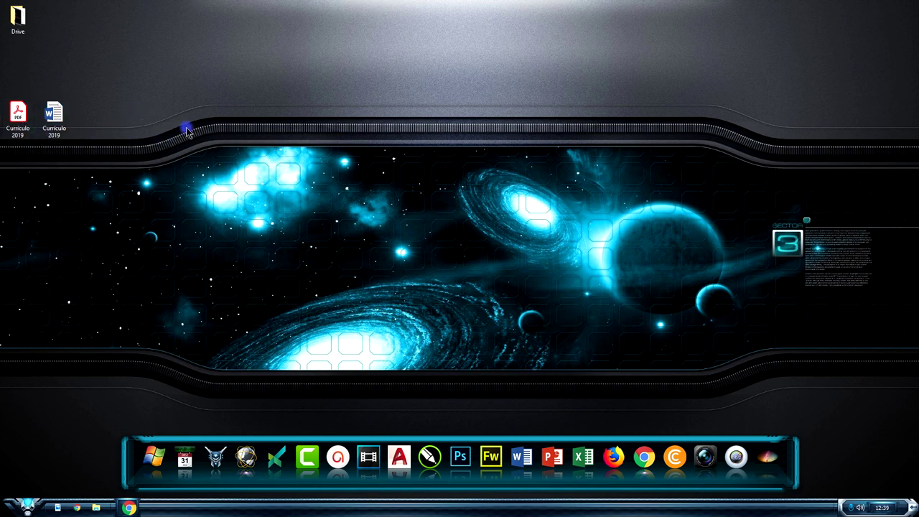